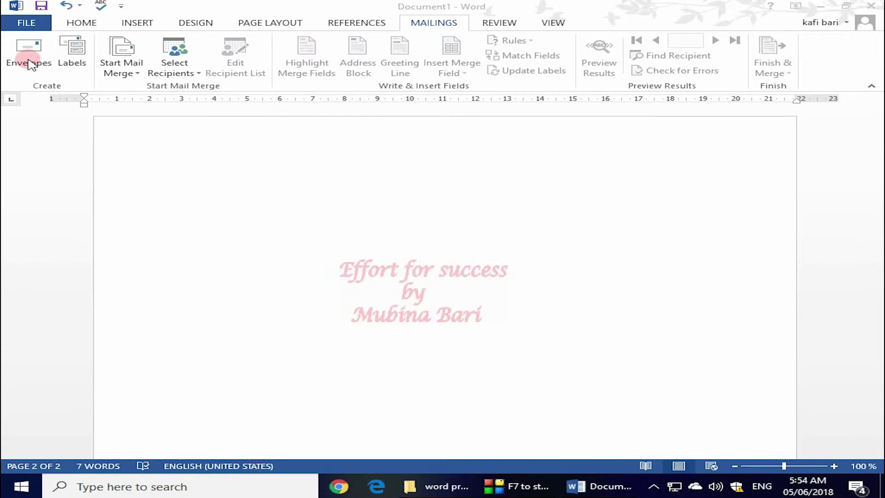
Open Envelopes and replace the delivery address with 'new city street 1'.
left_click(34, 52)
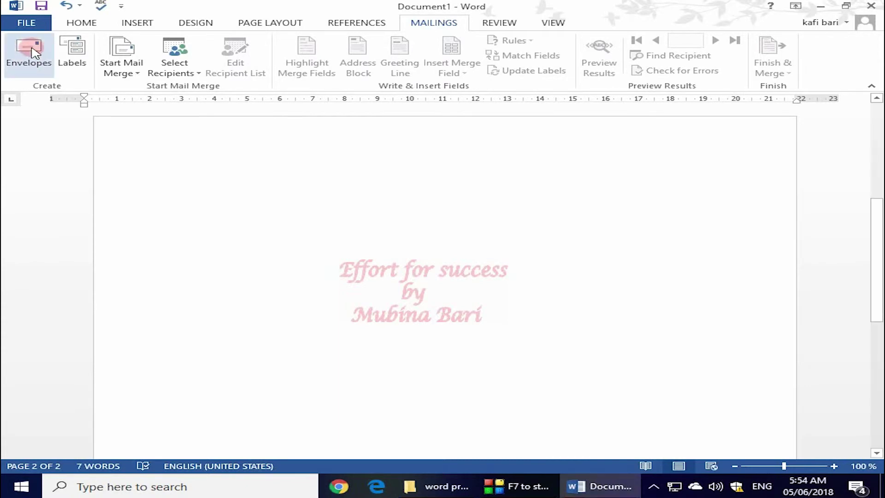
left_click(35, 51)
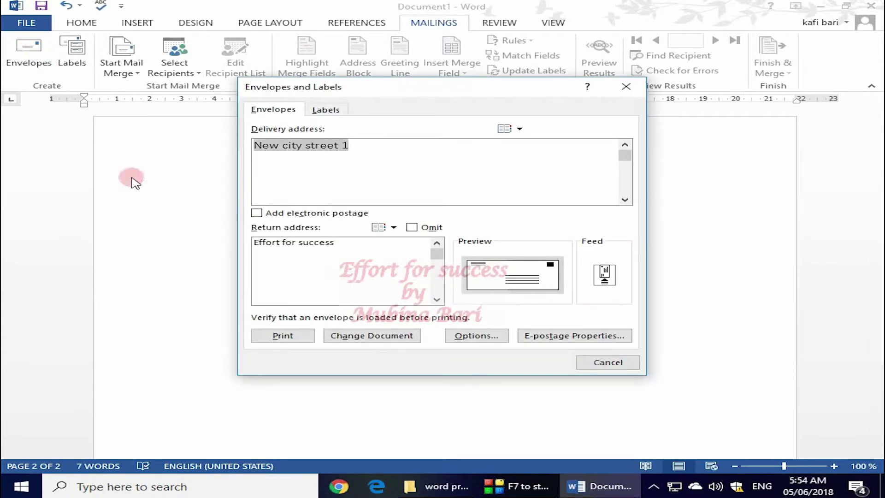
left_click(368, 149)
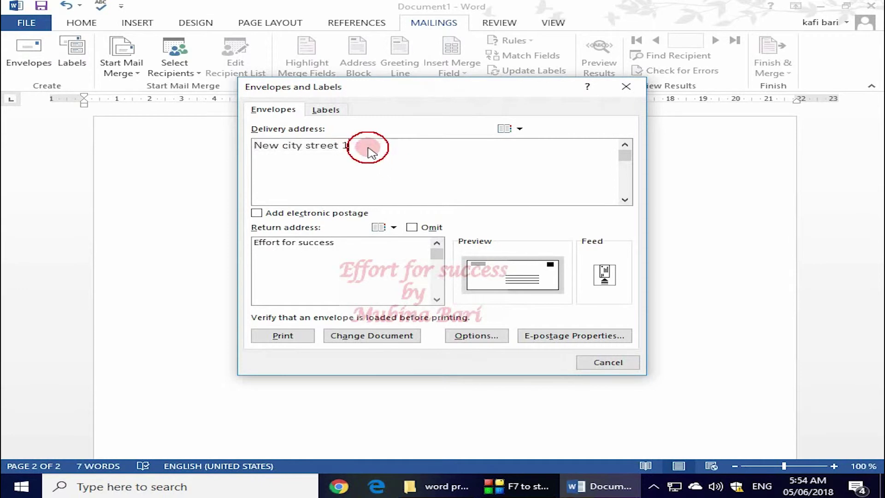
key("BackSpace")
key("BackSpace")
key("BackSpace")
key("BackSpace")
key("BackSpace")
key("BackSpace")
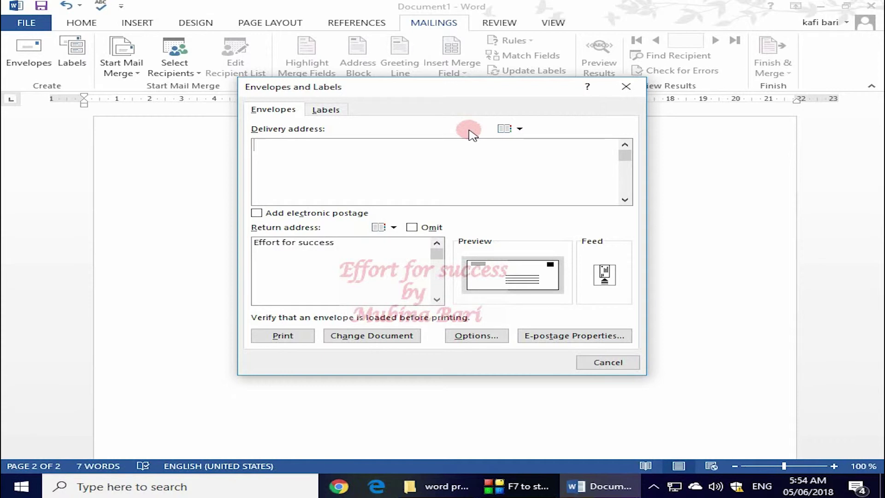
type("new city street 1")
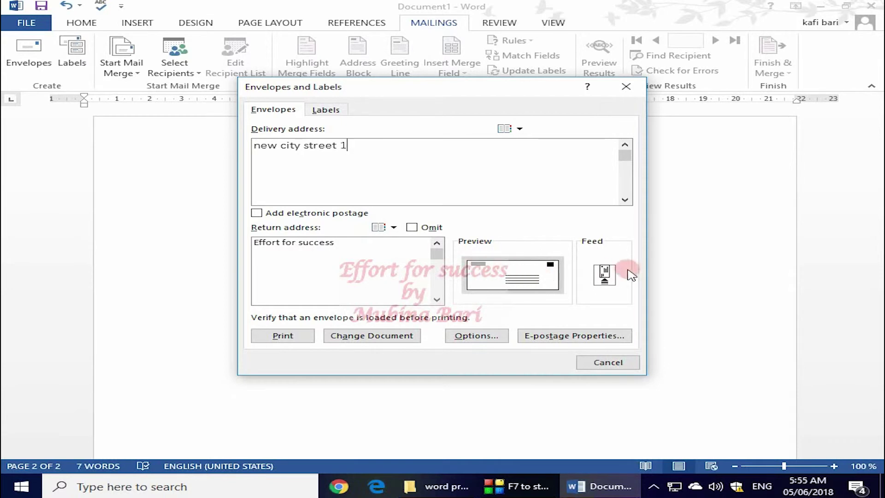
In Envelope Options, browse the envelope size list and keep Size 10 (4 1/8 x 9 1/2 in).
left_click(606, 275)
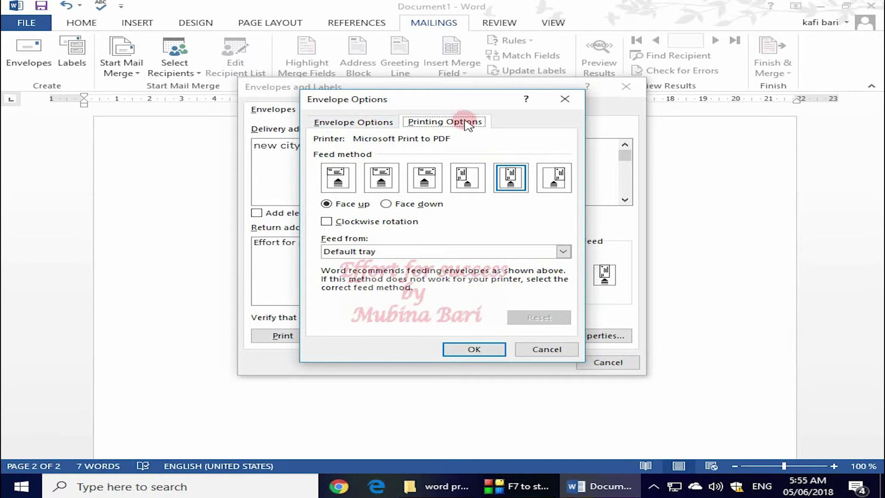
left_click(363, 122)
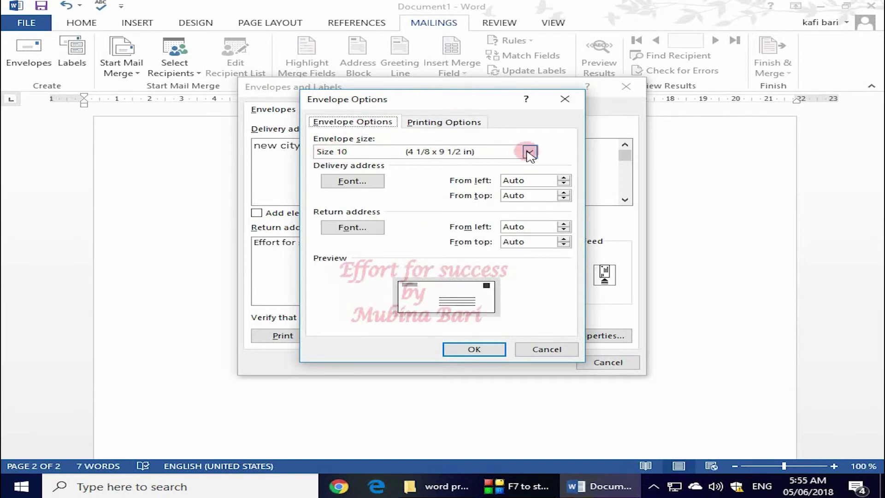
left_click(531, 155)
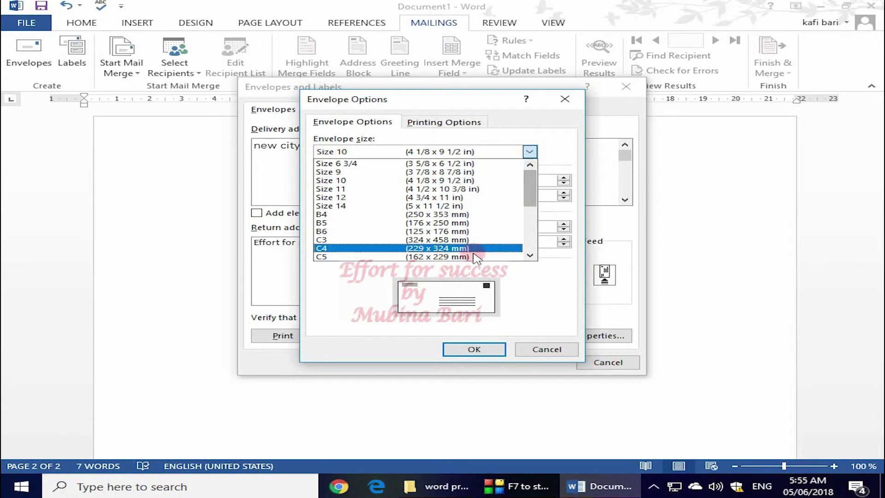
left_click(492, 236)
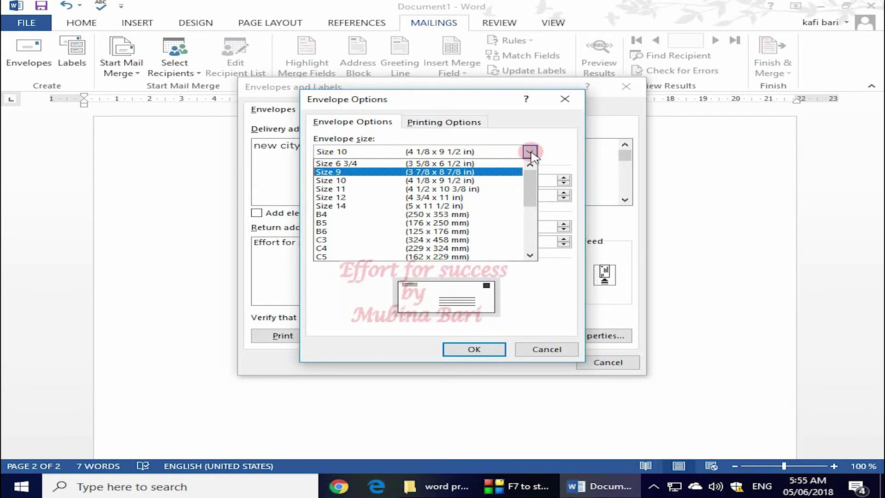
left_click(530, 152)
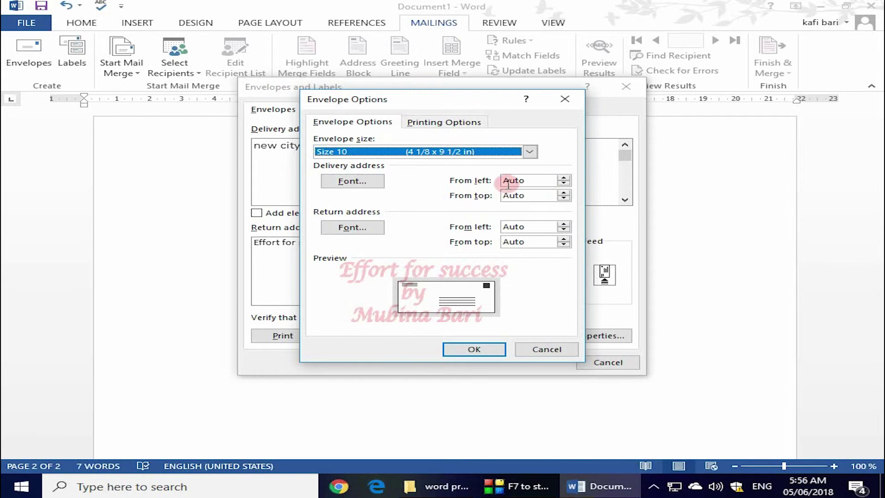
Check the delivery address From left field and printing options, then close Envelope Options unchanged.
left_click(563, 179)
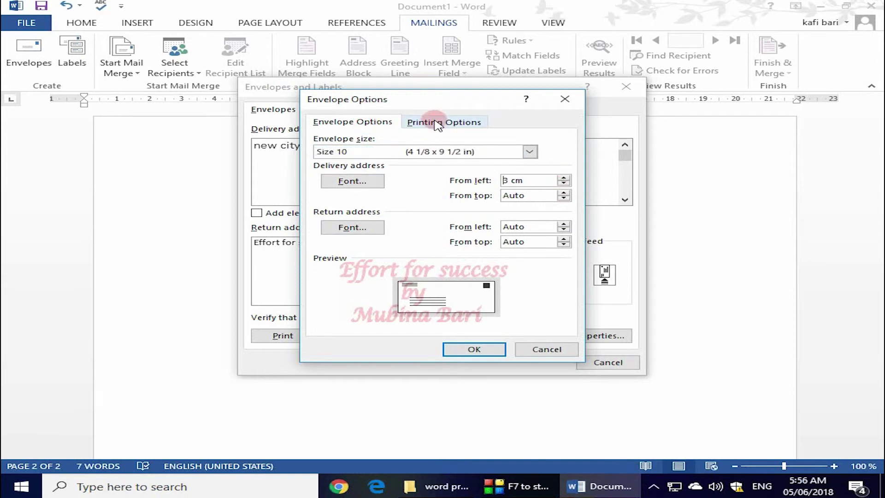
left_click(425, 117)
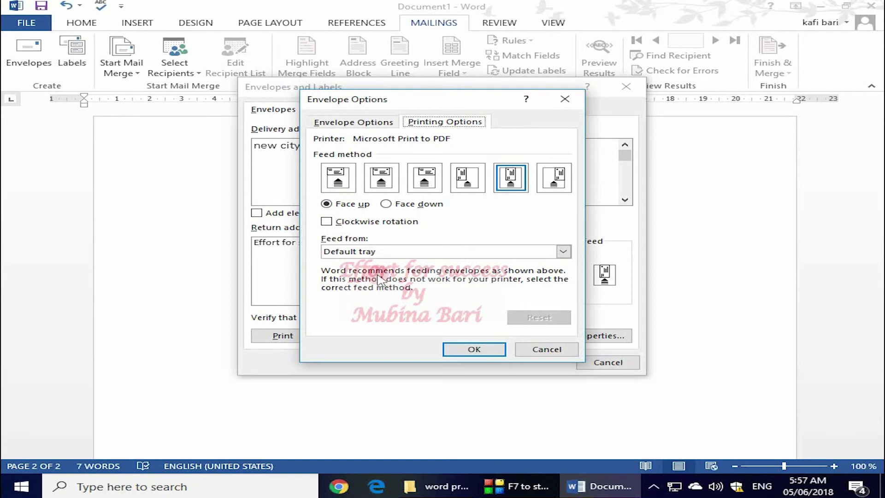
key("Return")
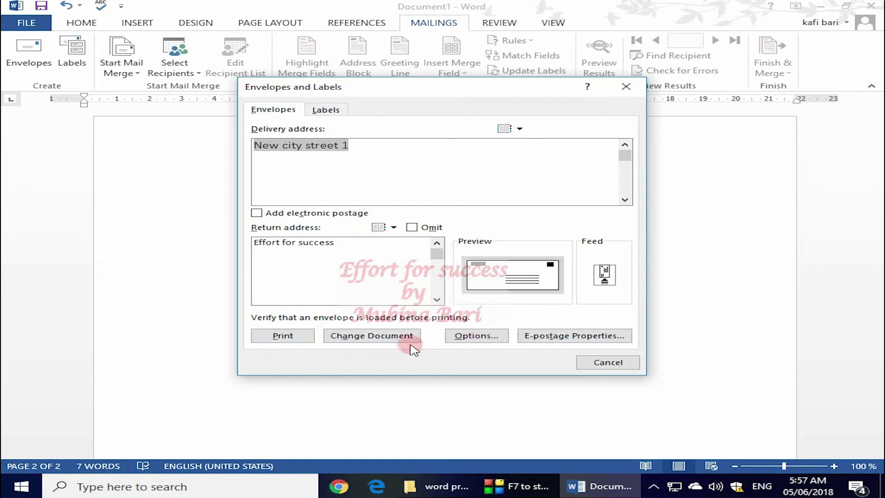
Add the New city street 1 envelope to the document, saving the return address as default.
left_click(397, 339)
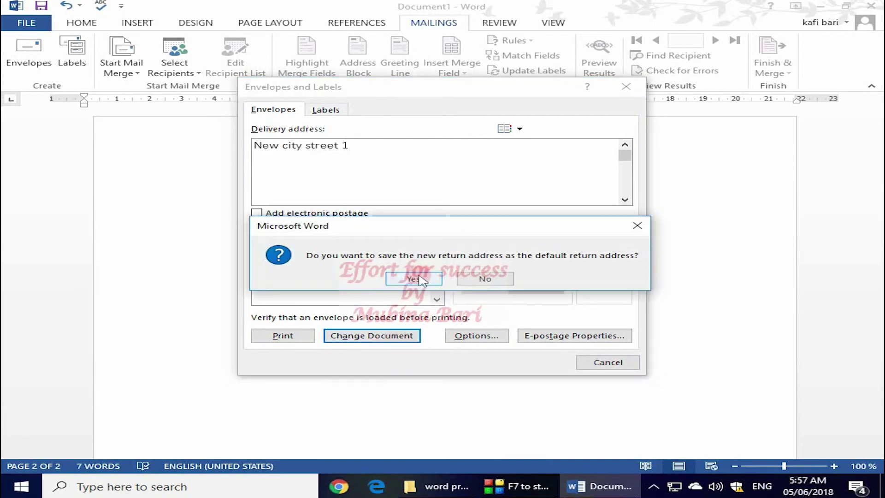
left_click(414, 278)
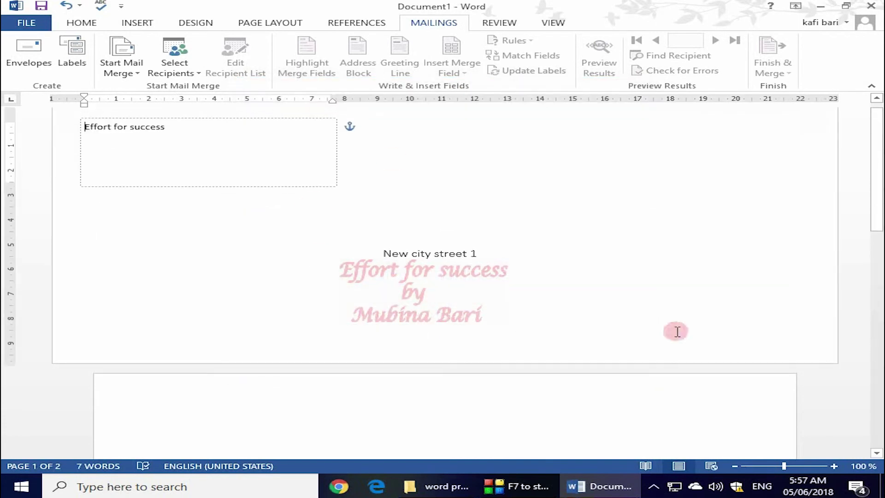
mouse_move(875, 220)
left_mouse_down()
mouse_move(878, 255)
mouse_move(870, 185)
left_mouse_up()
left_click(338, 138)
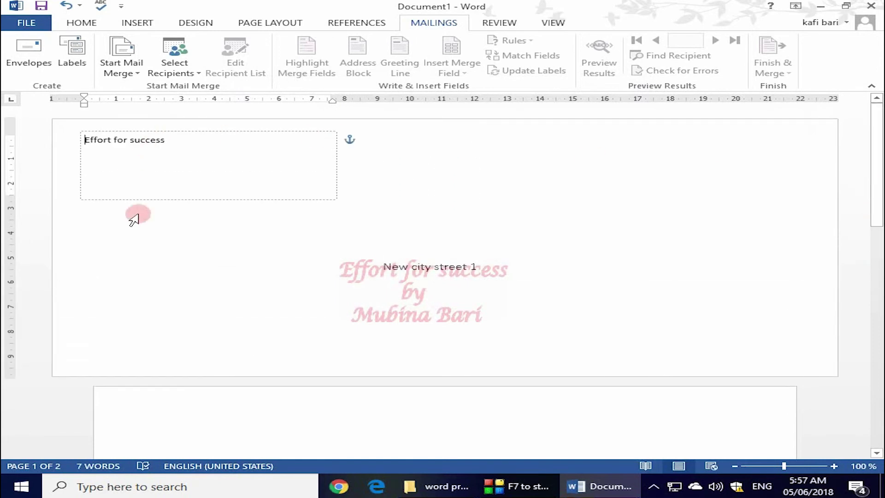
left_click_drag(875, 217, 878, 299)
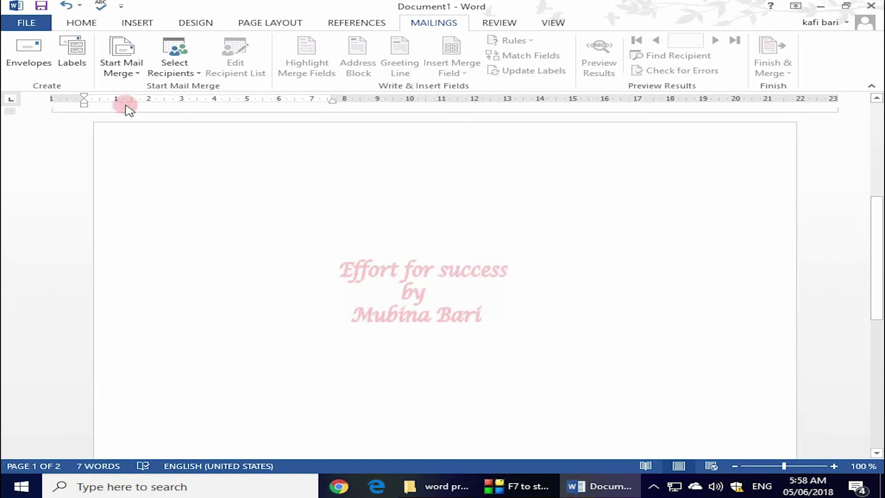
left_click(79, 53)
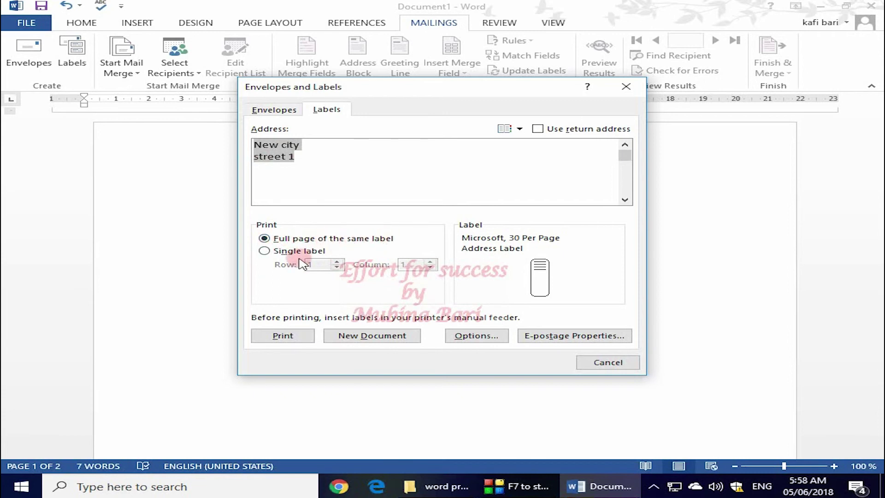
Choose a full page of the same label on Microsoft 30 Per Page Address Labels, then create the document.
left_click(266, 251)
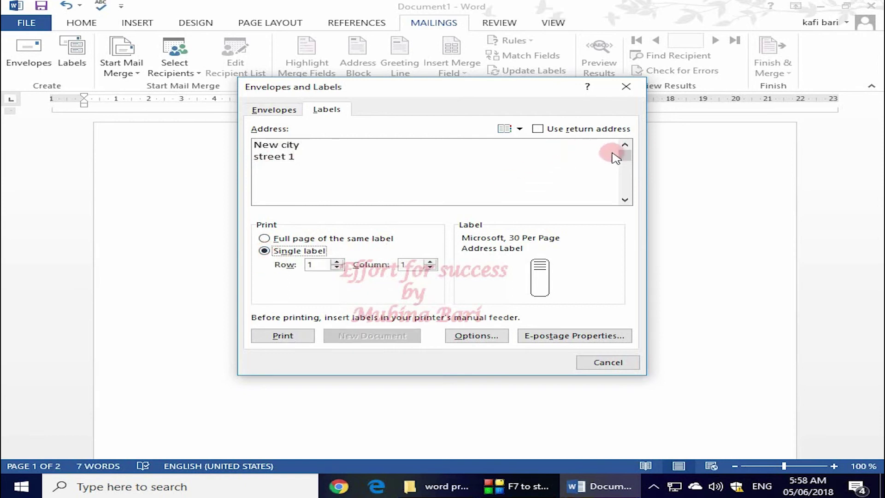
left_click(264, 238)
left_click(541, 279)
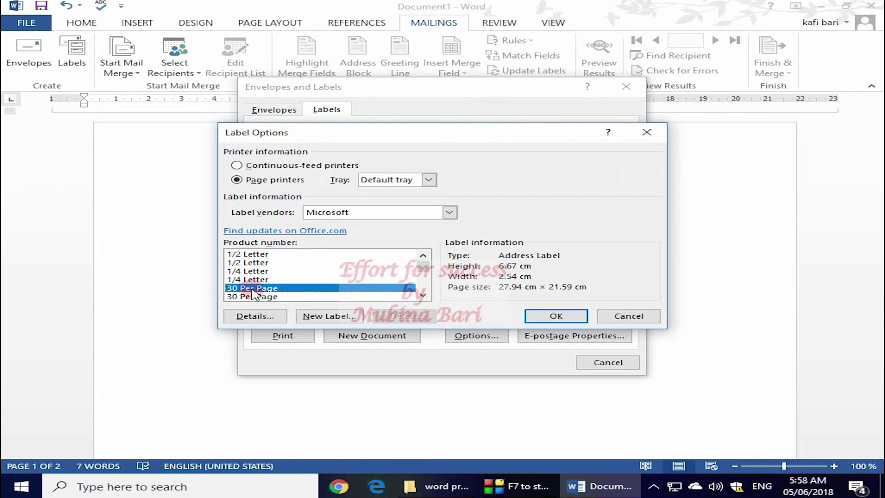
left_click(553, 317)
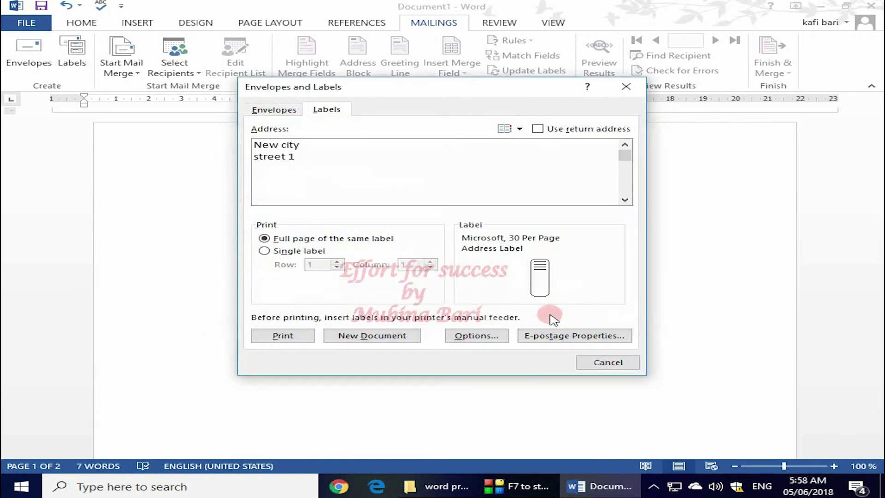
left_click(367, 335)
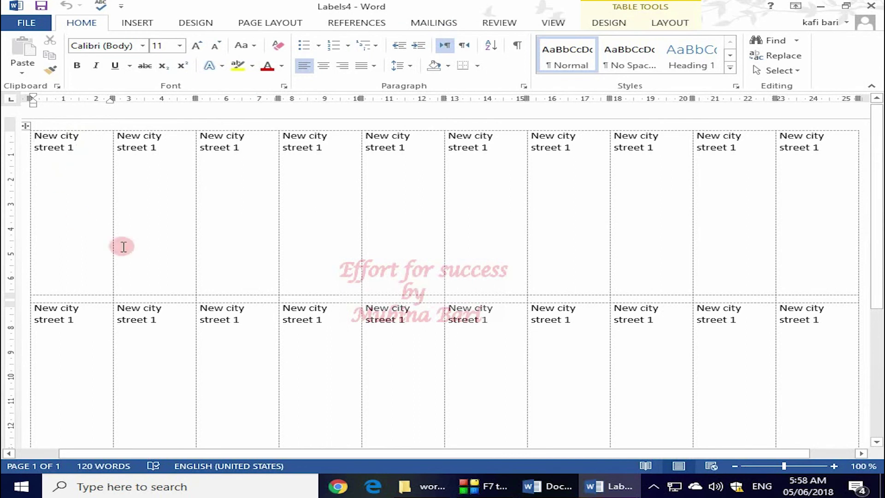
Scroll down through the Labels4 sheet of New city street 1 labels.
left_click_drag(875, 247, 878, 401)
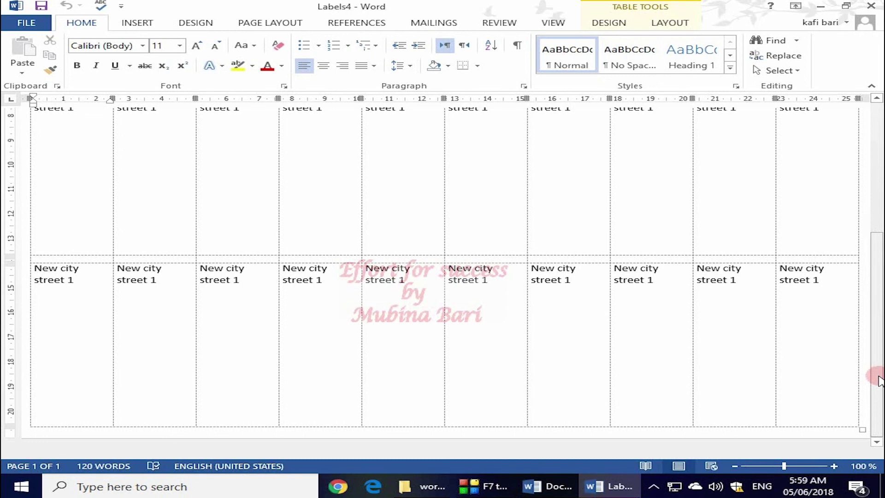
Show the Mailings features and list the Start Mail Merge document types.
left_click(434, 22)
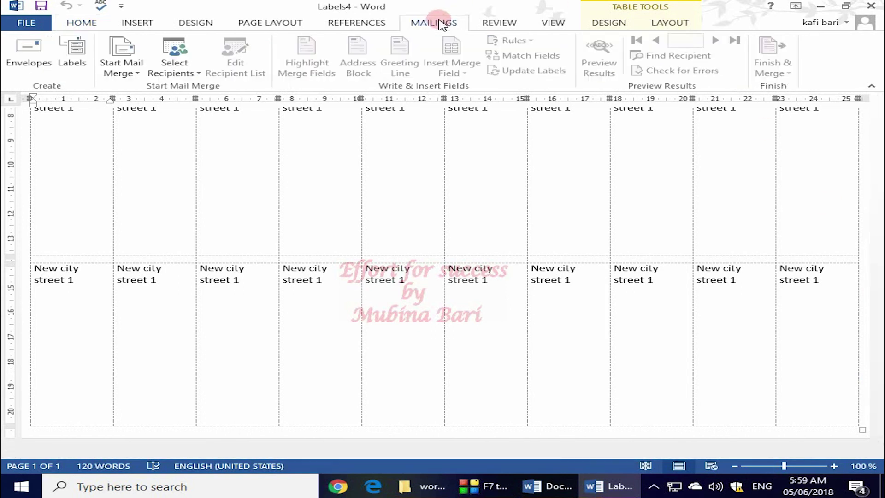
left_click(135, 74)
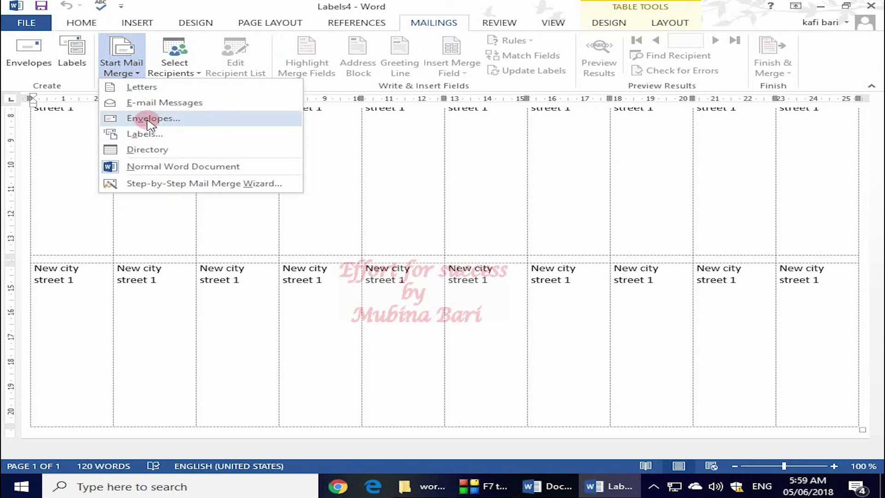